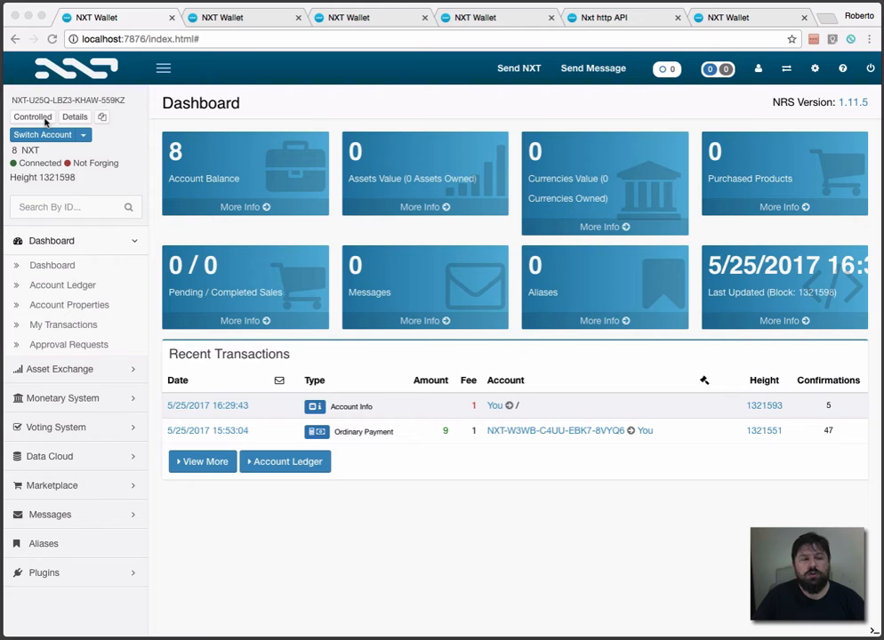
Step: Look over the wallets of SigAcc #1, SigAcc #2 and SigAcc #3, ending back at the Controlled account's wallet
click(237, 18)
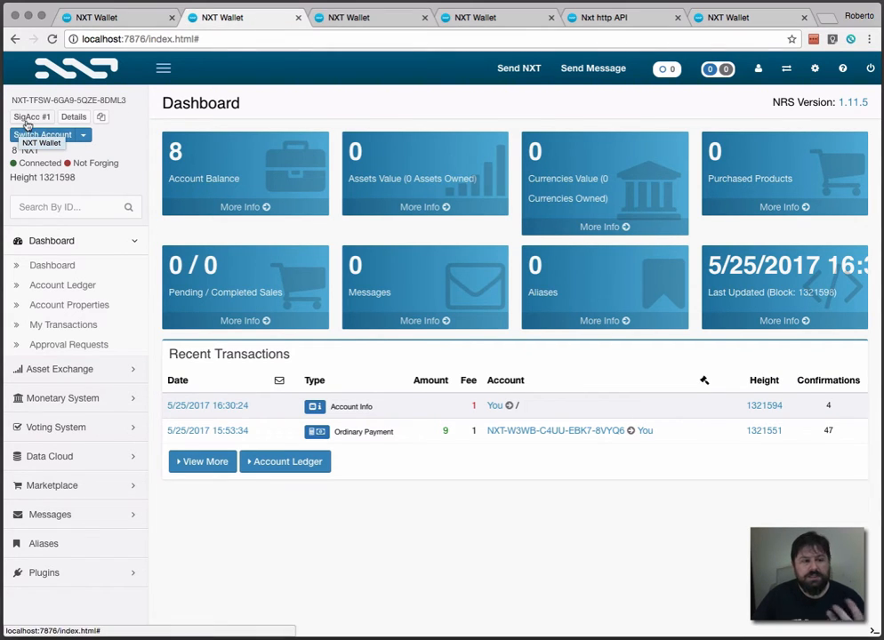
click(364, 17)
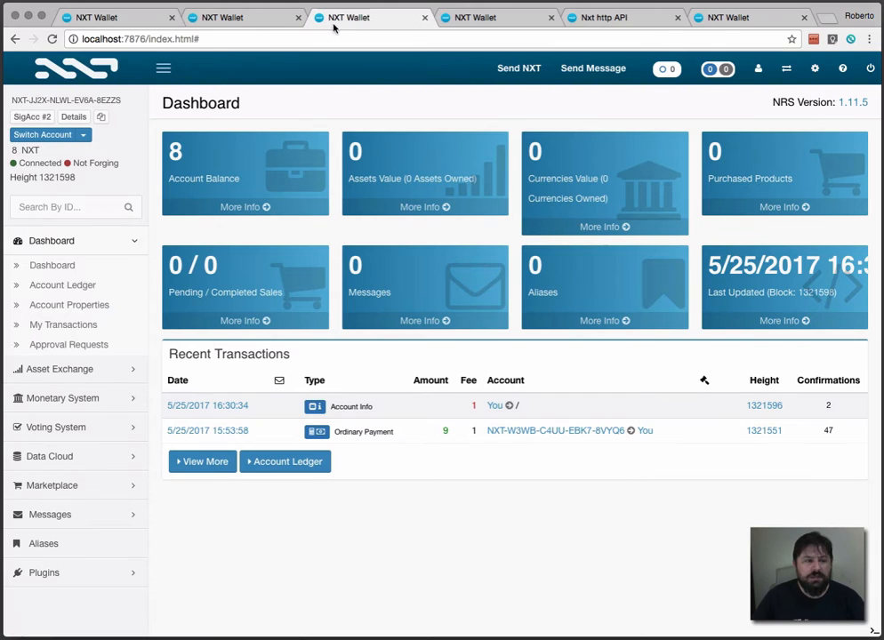
click(472, 18)
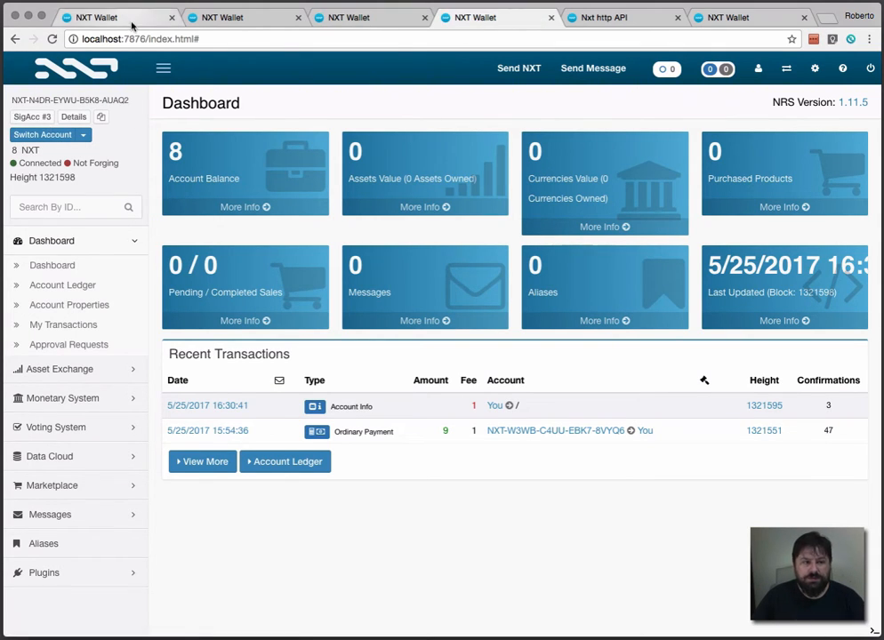
click(103, 18)
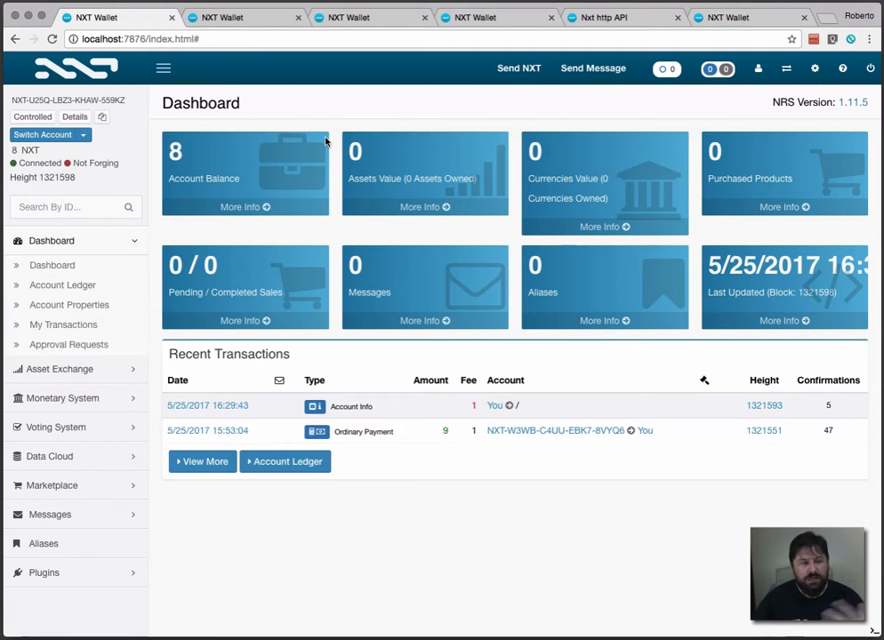
Step: Start the mandatory approval setup in the Controlled account's account control and choose approval by a certain number of accounts
click(27, 149)
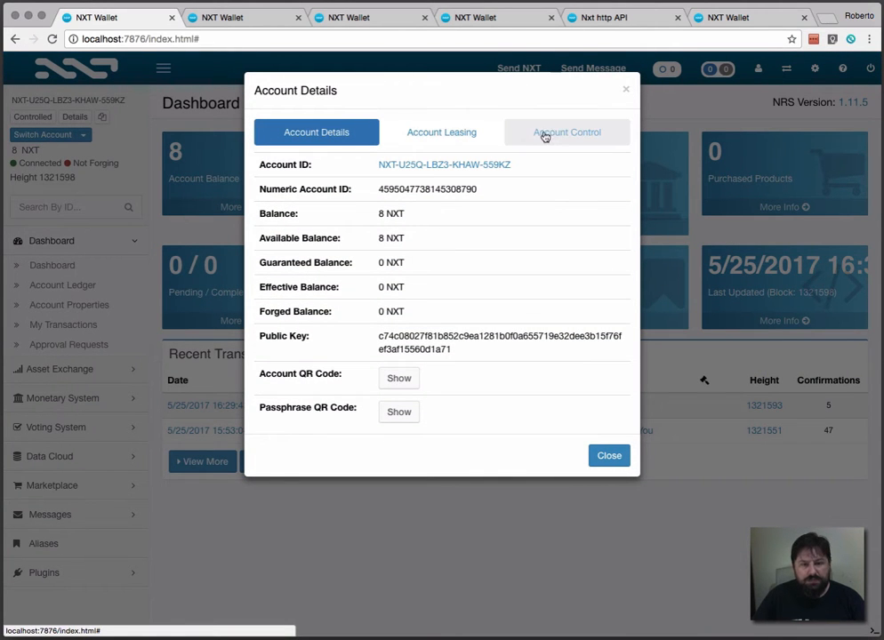
click(579, 144)
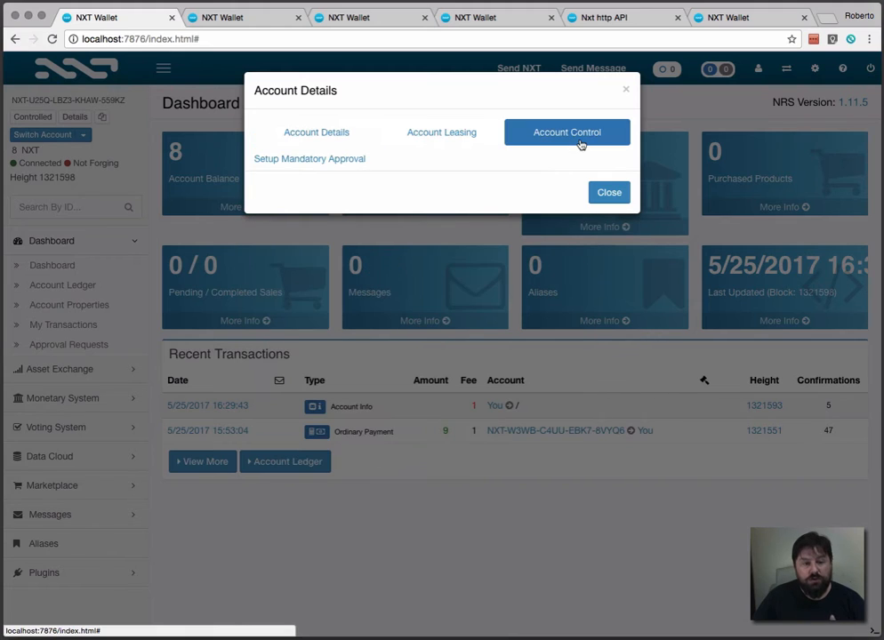
click(336, 163)
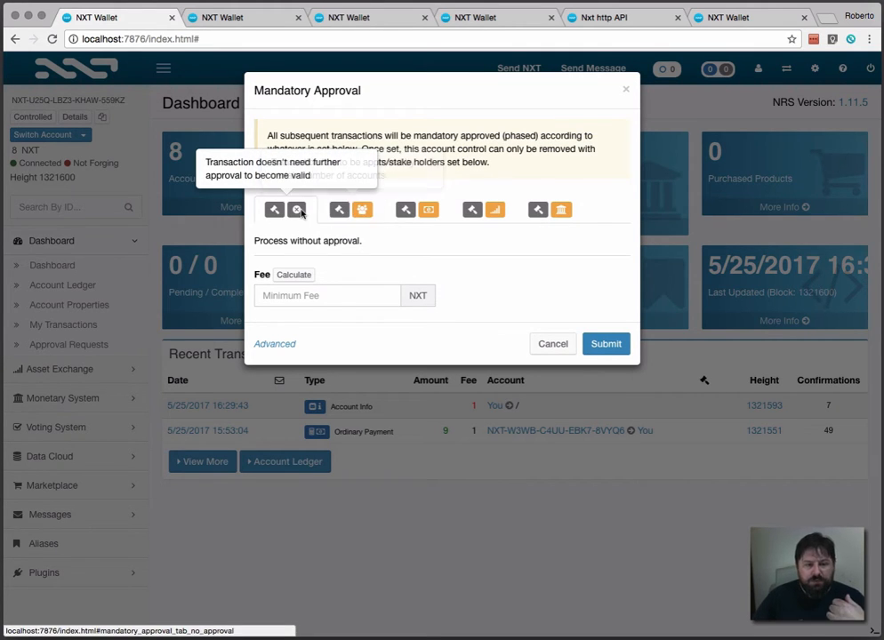
click(351, 210)
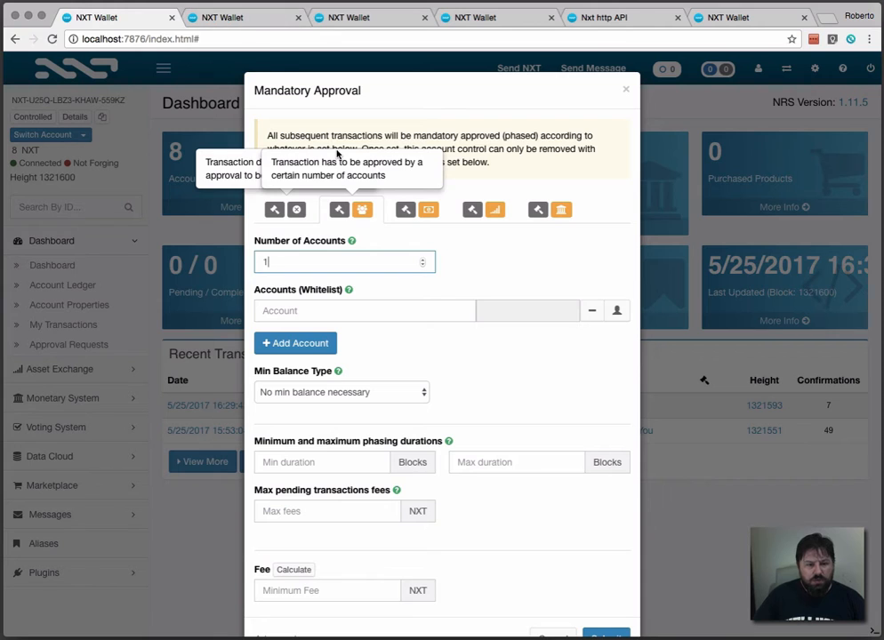
Step: Copy SigAcc #1's account ID from its wallet and enter it as the first whitelisted account in the Controlled account's mandatory approval
click(264, 28)
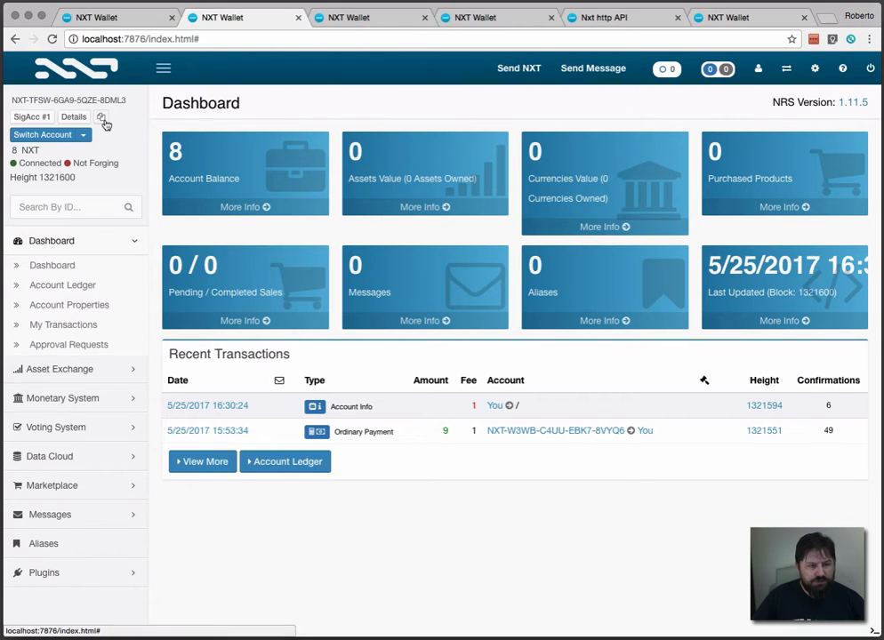
click(102, 119)
click(144, 22)
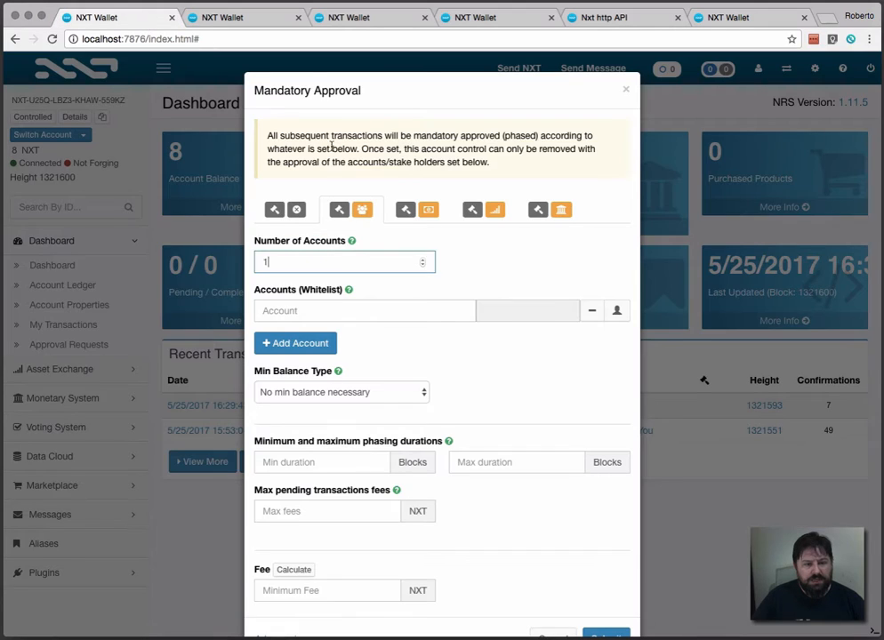
click(340, 311)
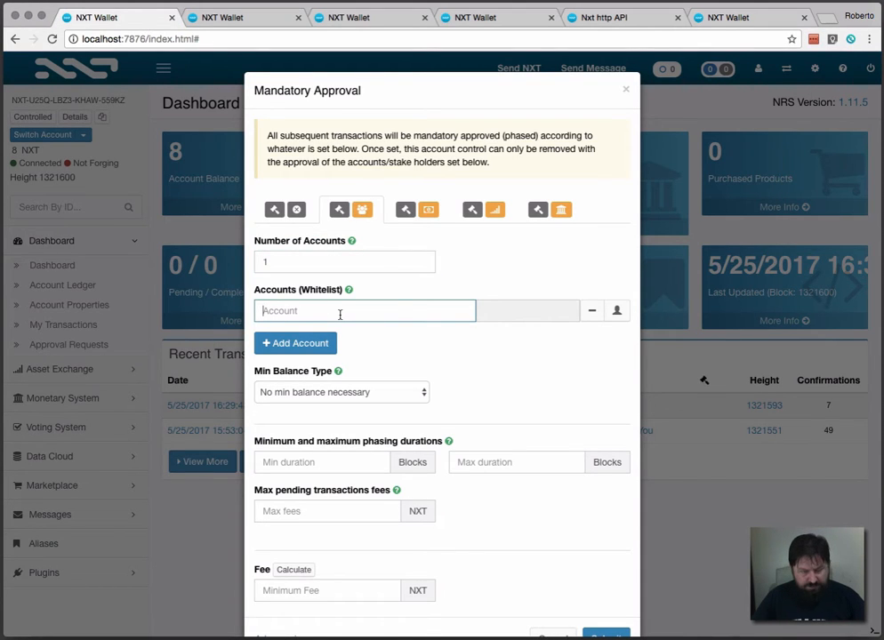
key(ctrl+v)
Step: Add a second whitelist entry and fill it with SigAcc #2's account ID copied from its wallet
click(321, 343)
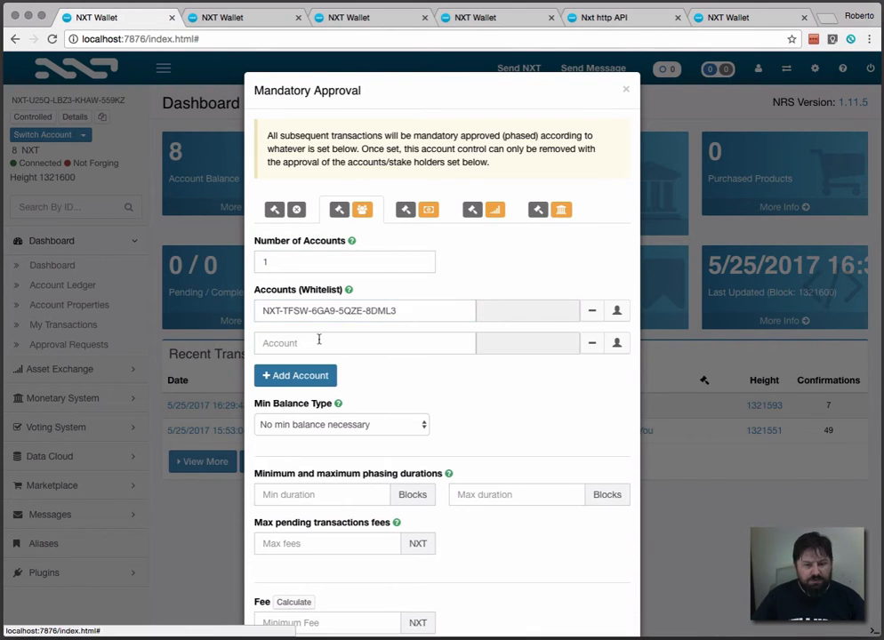
click(367, 19)
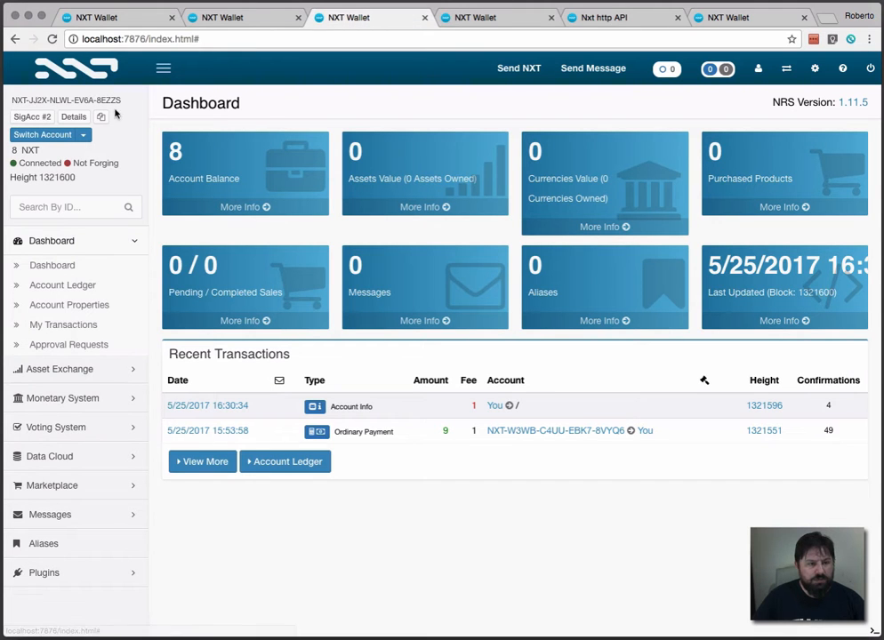
click(102, 116)
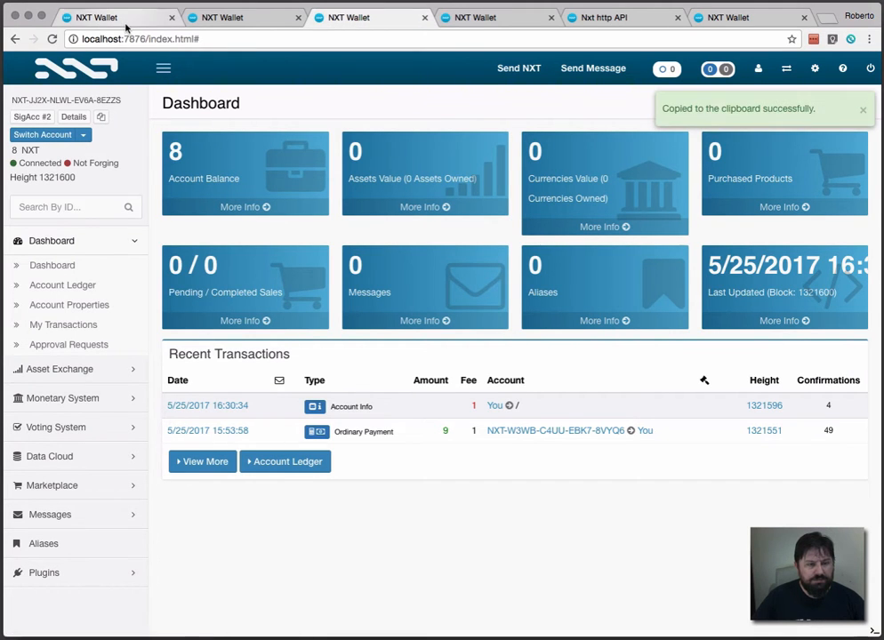
click(126, 24)
click(287, 343)
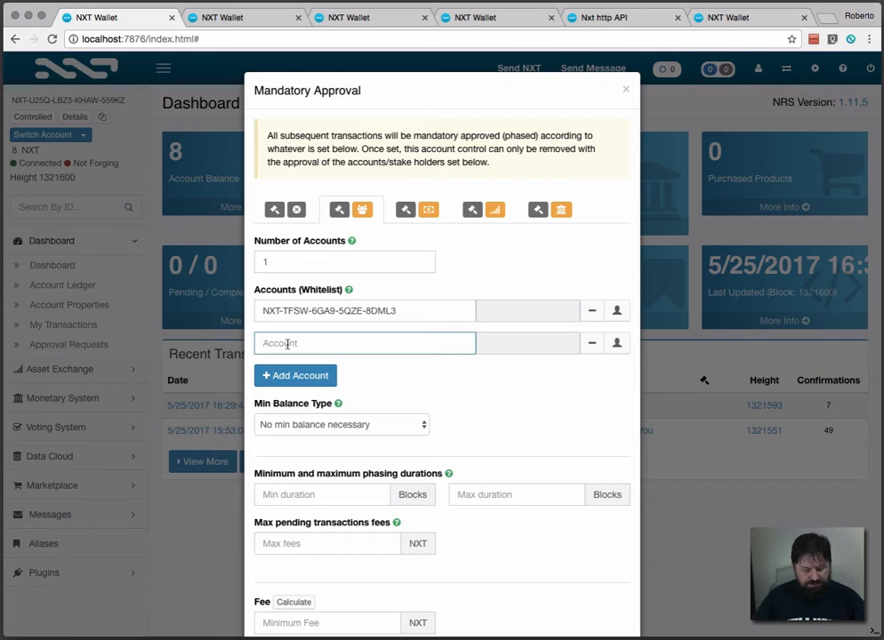
key(super+v)
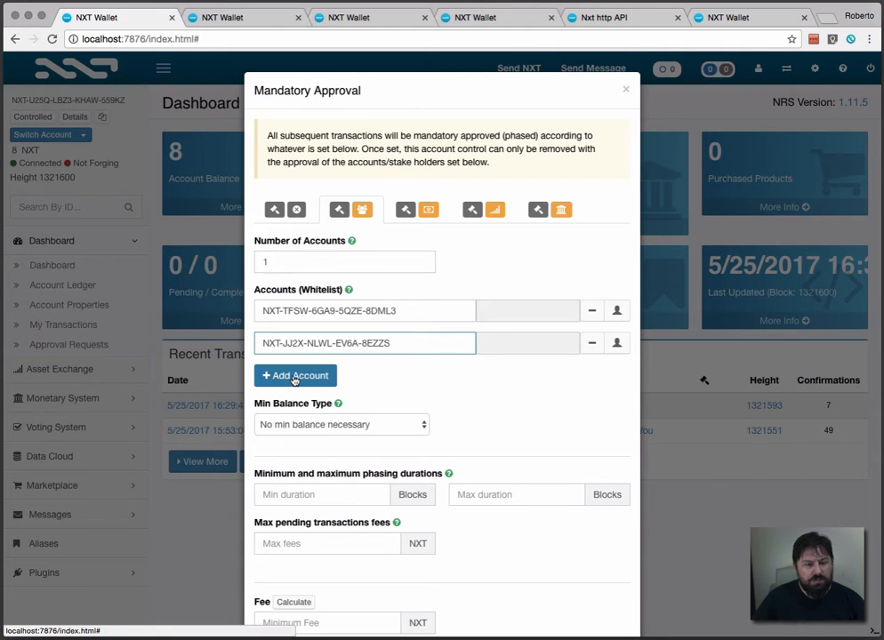
Step: Add a third whitelist entry and fill it with SigAcc #3's account ID copied from its wallet
click(295, 377)
click(474, 13)
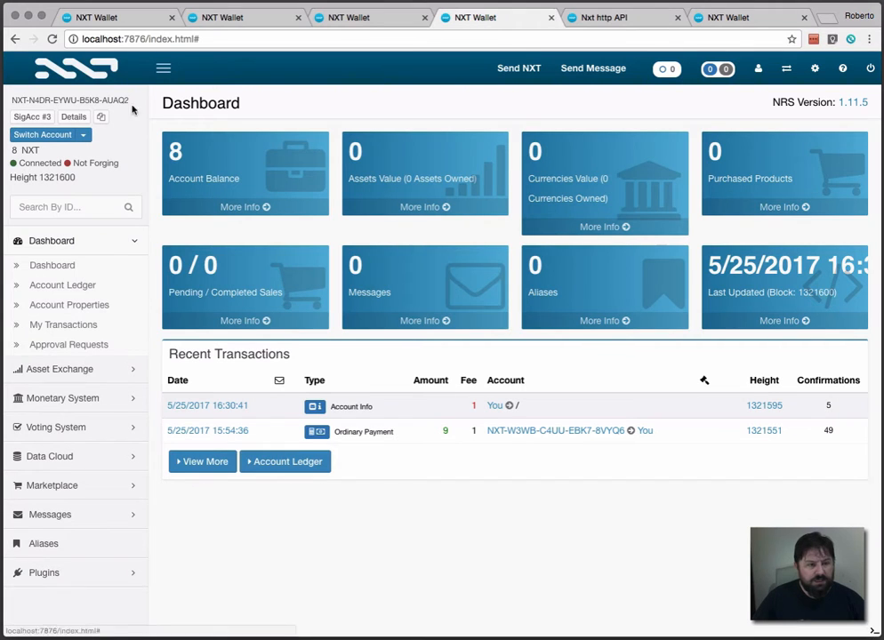
click(101, 117)
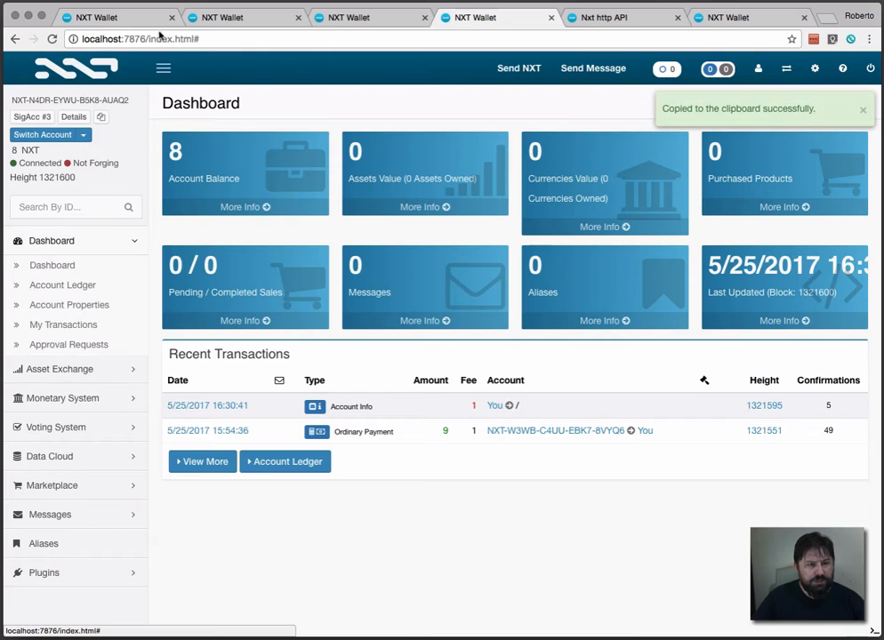
click(144, 21)
click(331, 374)
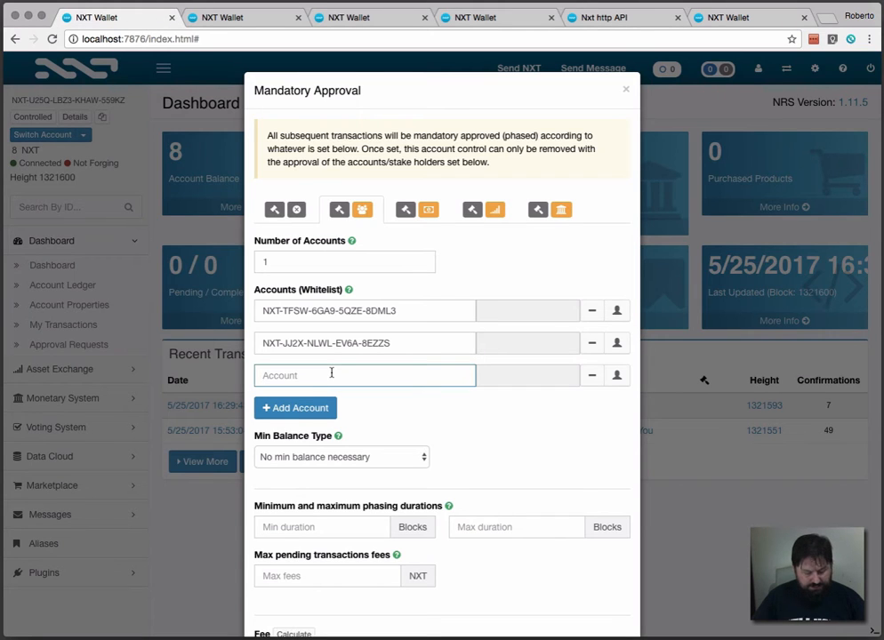
key(super+v)
Step: Set the number of approving accounts to 2 and the phasing durations to a minimum of 15 and a maximum of 30 blocks
click(317, 265)
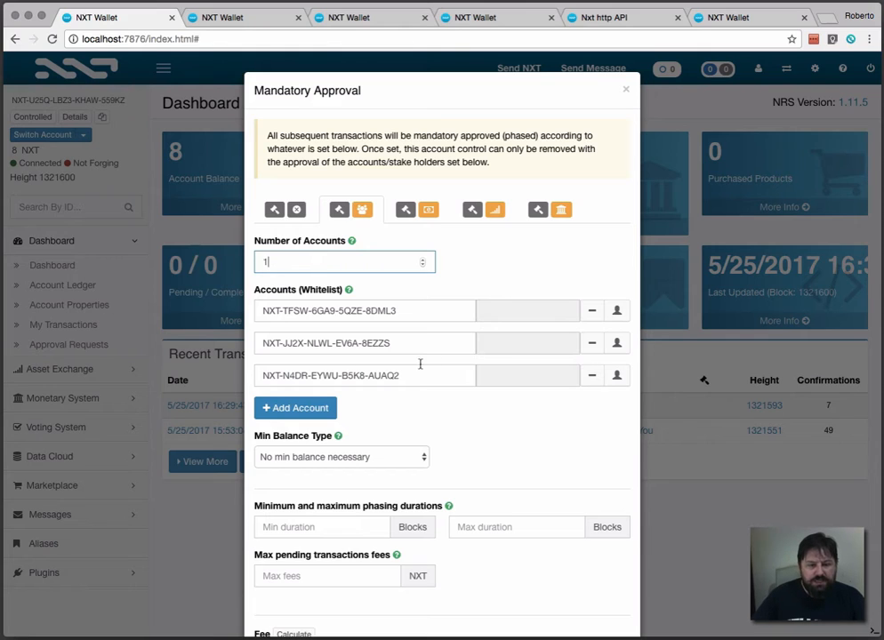
click(423, 260)
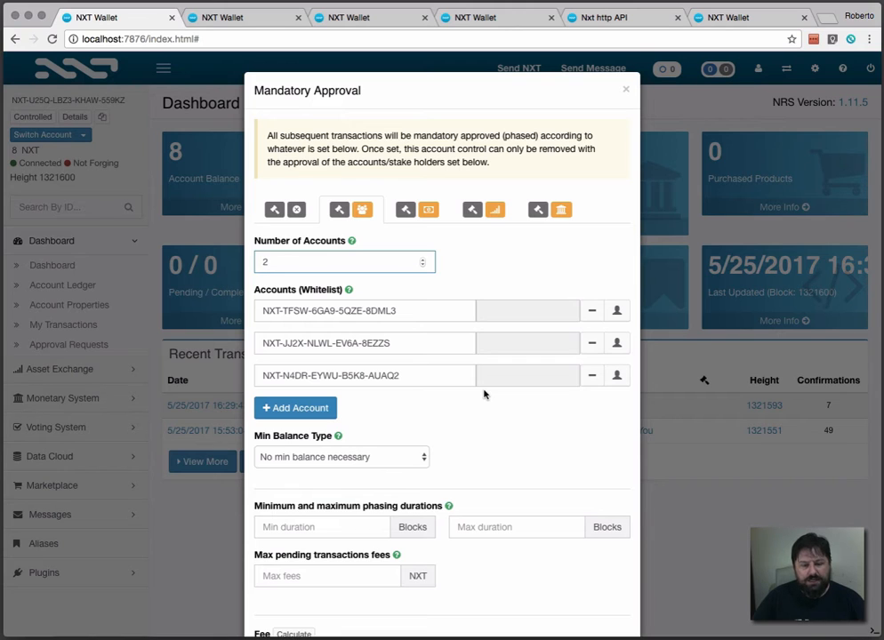
scroll(481, 445, down, 3)
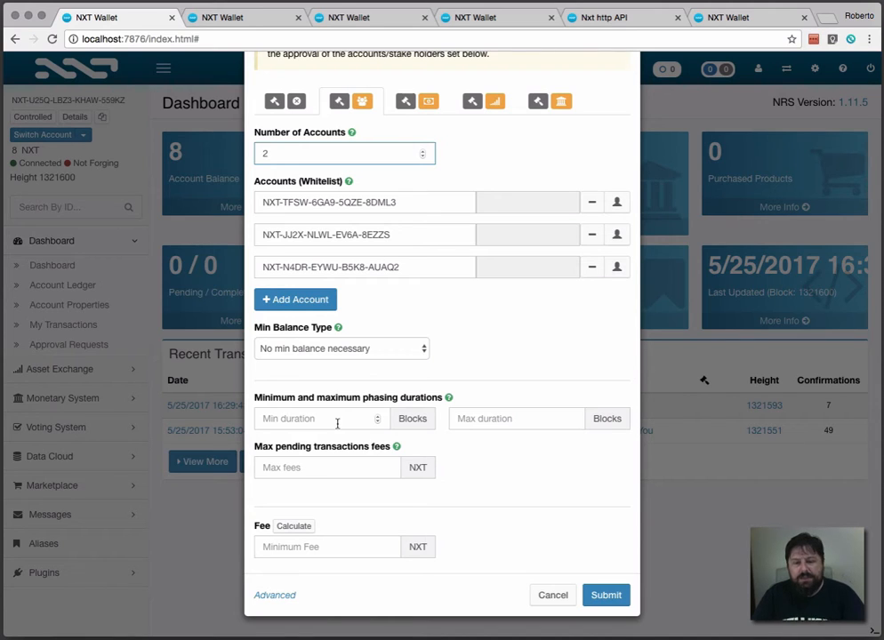
click(336, 420)
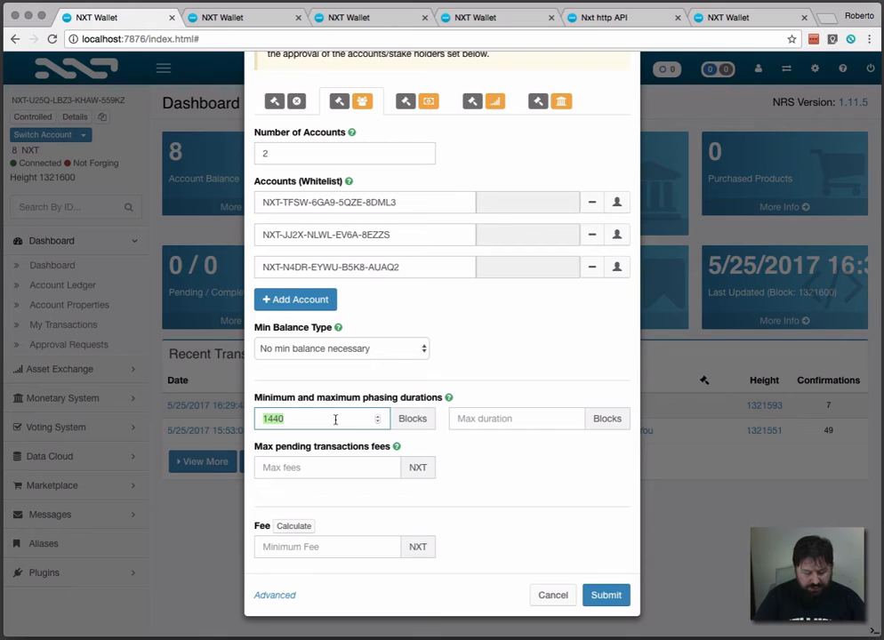
text(15)
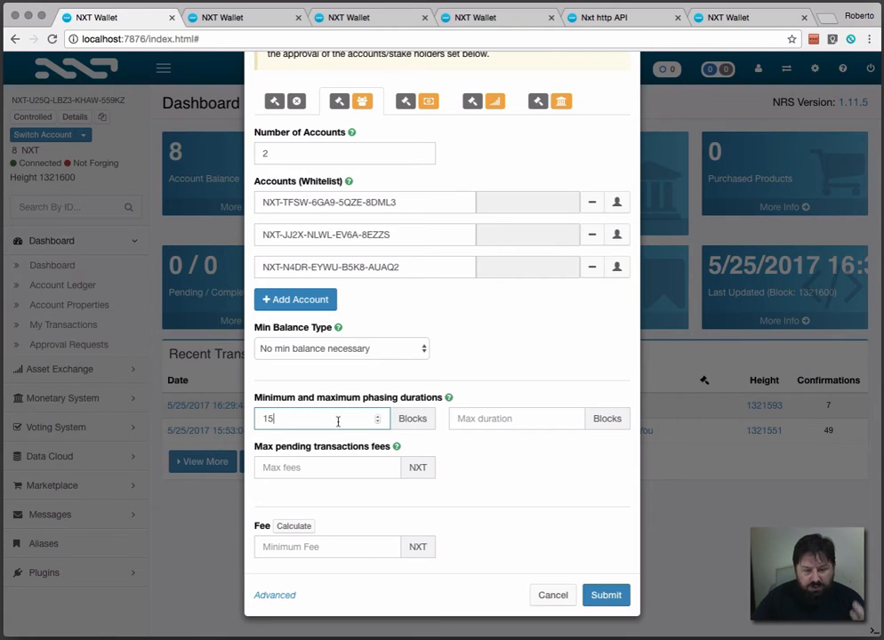
click(504, 418)
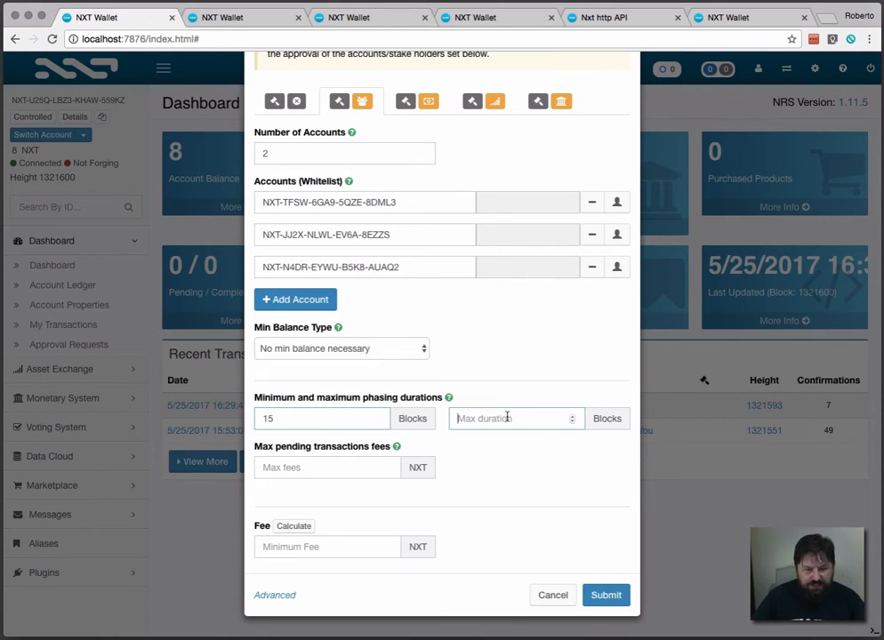
text(30)
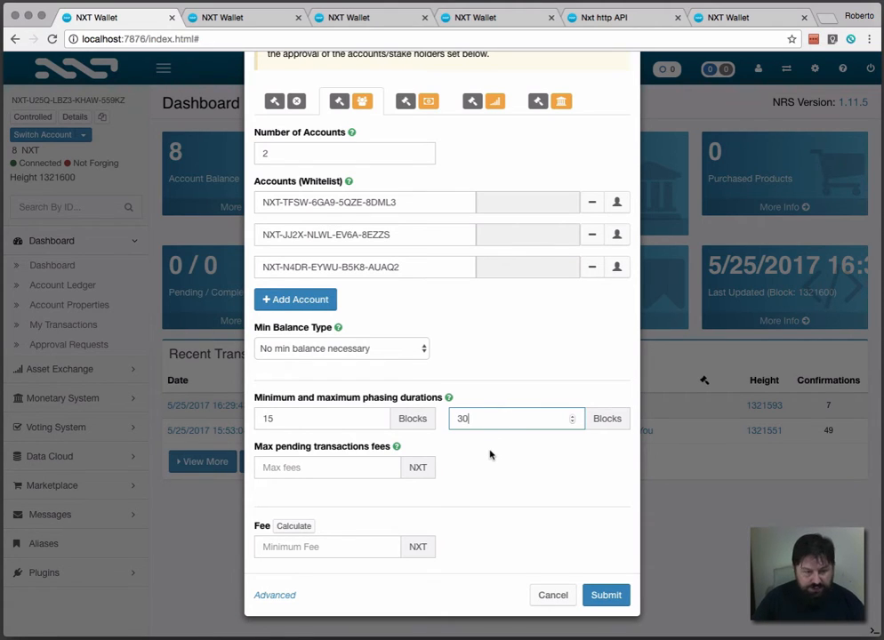
Step: Set the max pending transactions fees to 10 NXT and submit the mandatory approval
click(346, 472)
text(10)
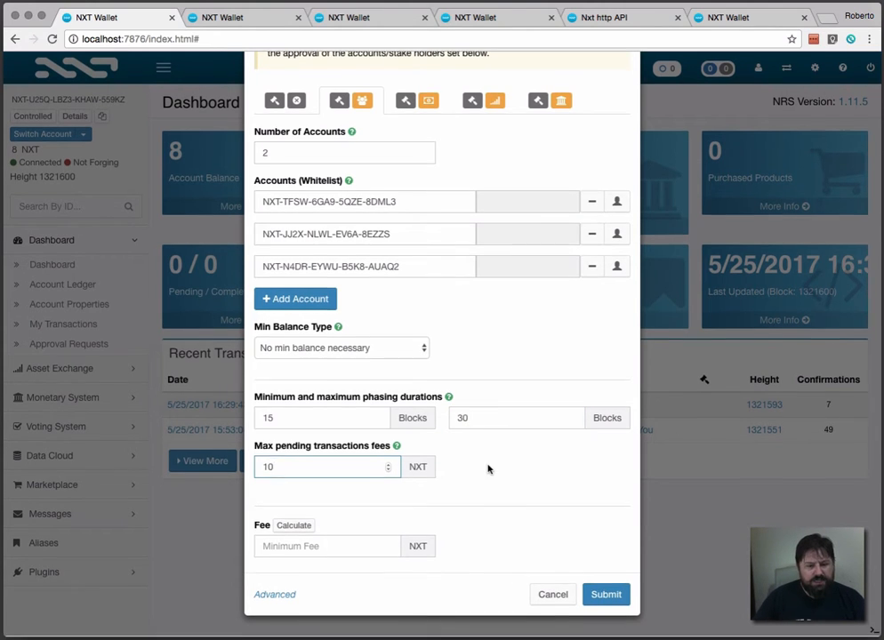
click(608, 595)
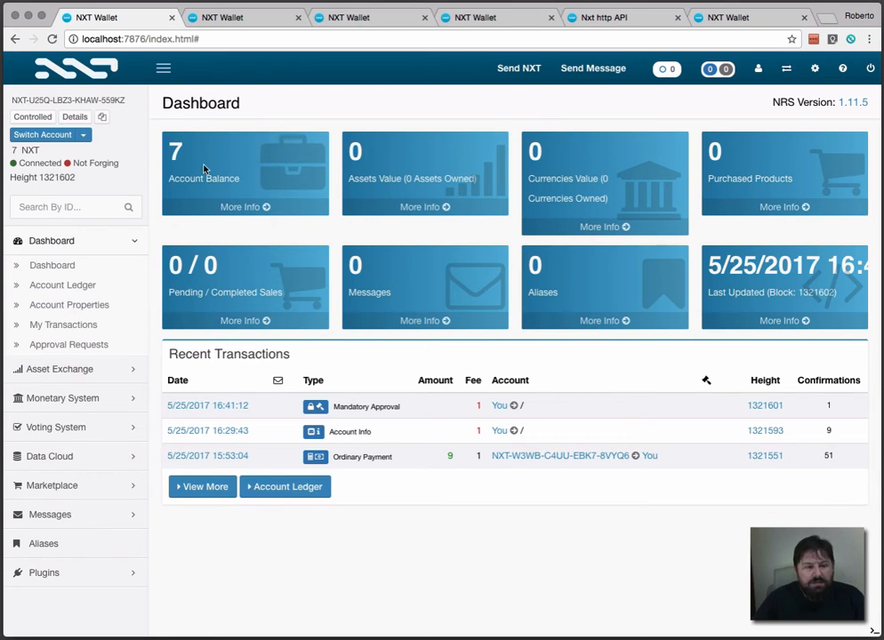
Step: Copy the account ID of the forging main wallet and enter it as recipient of a new NXT payment from the Controlled account
click(755, 23)
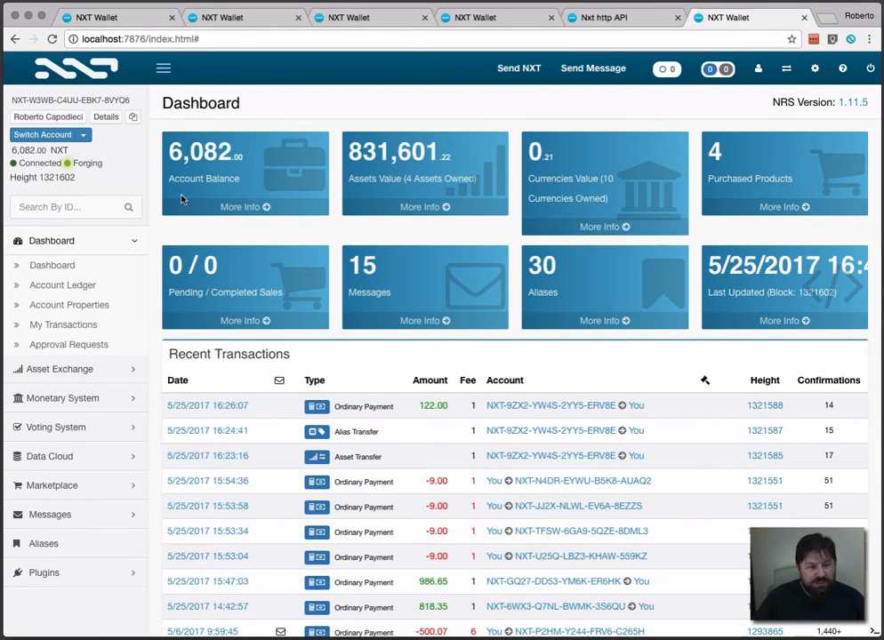
click(133, 119)
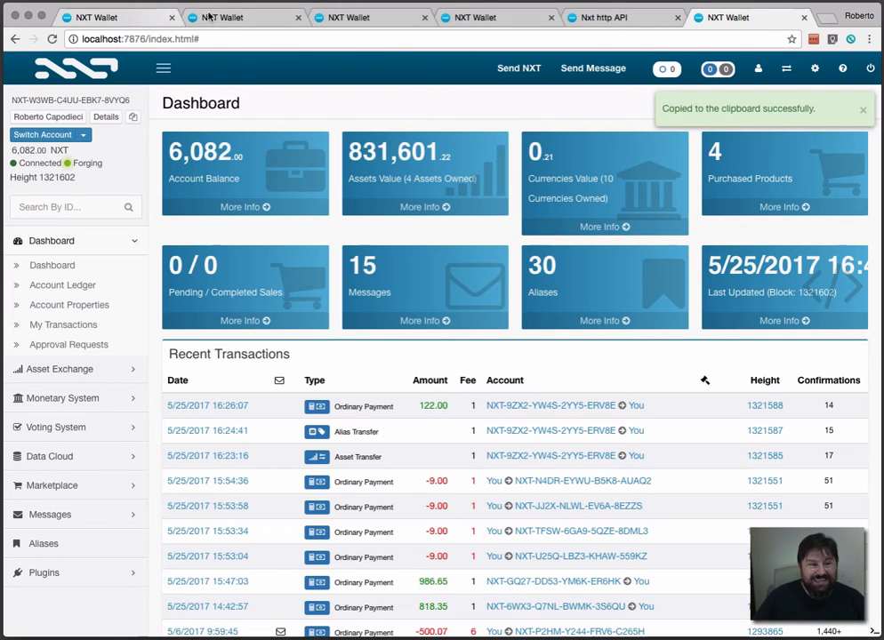
click(148, 24)
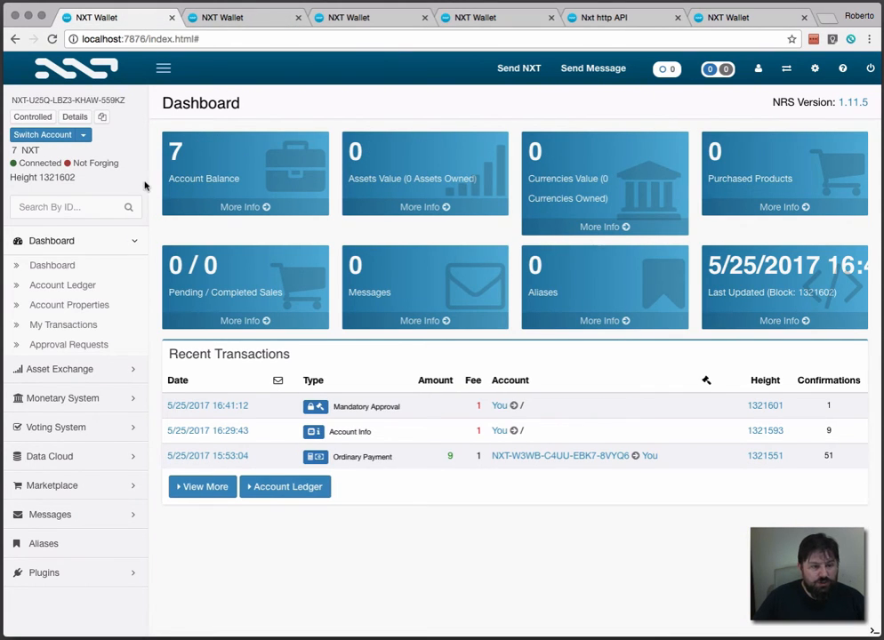
click(521, 69)
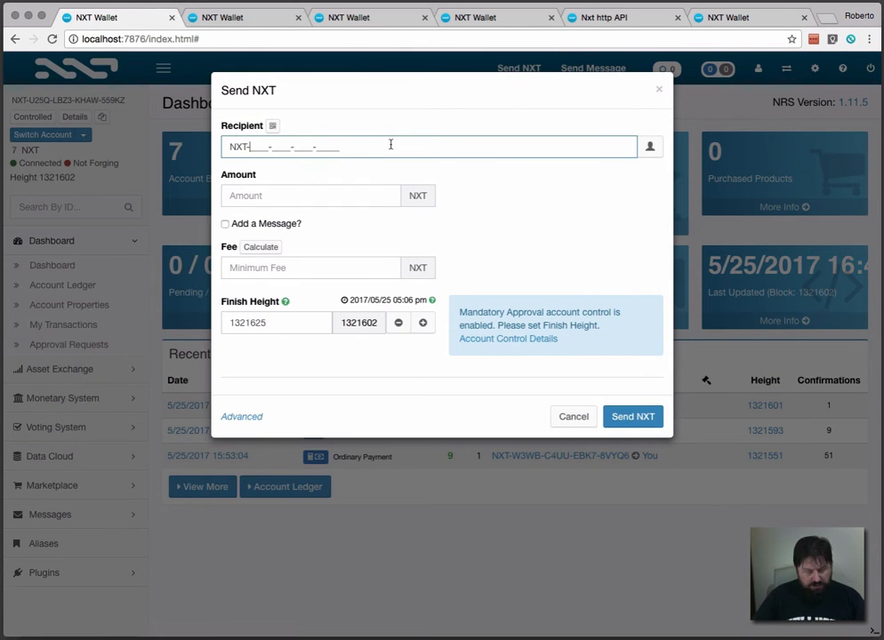
key(super+v)
Step: Set the payment amount to 5 NXT and send it
click(323, 196)
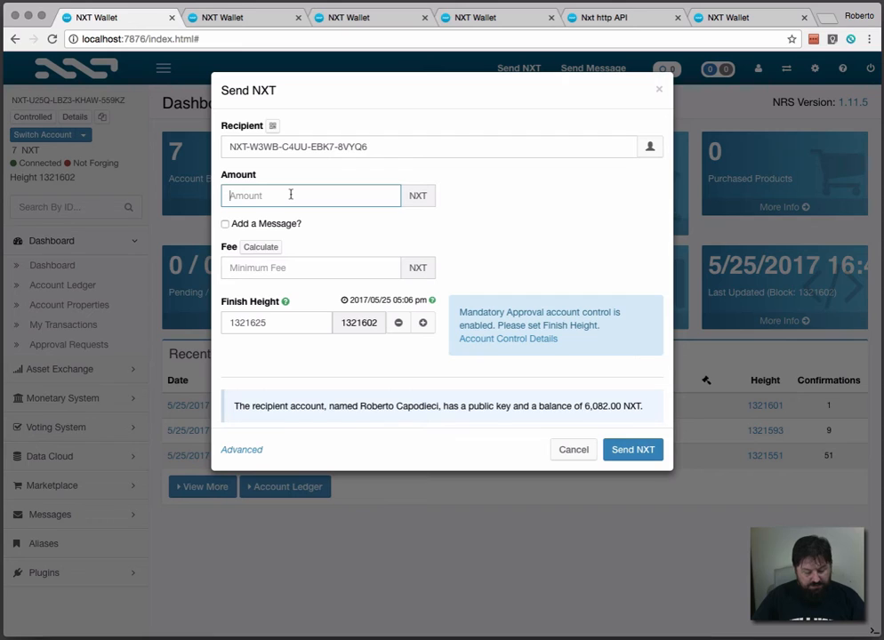
text(5)
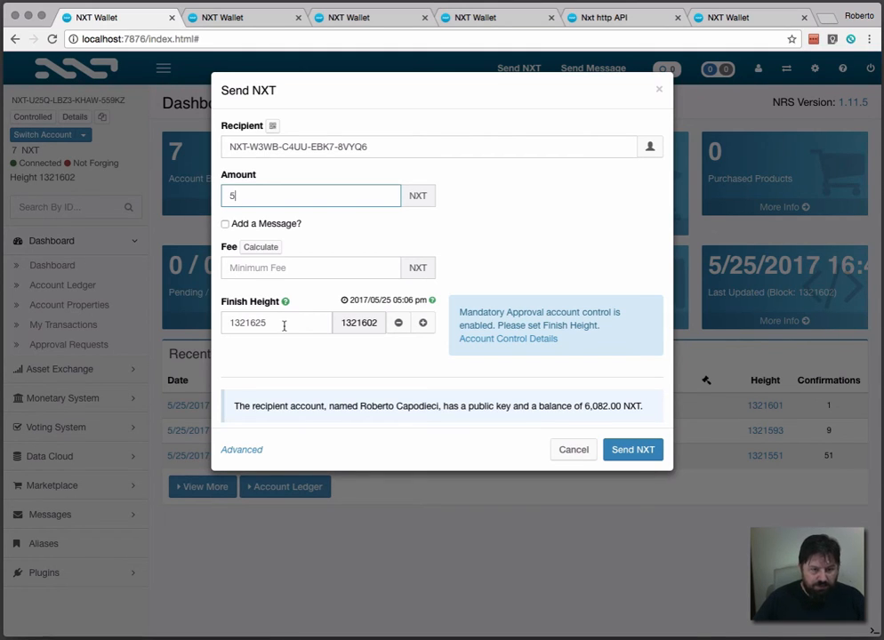
click(639, 451)
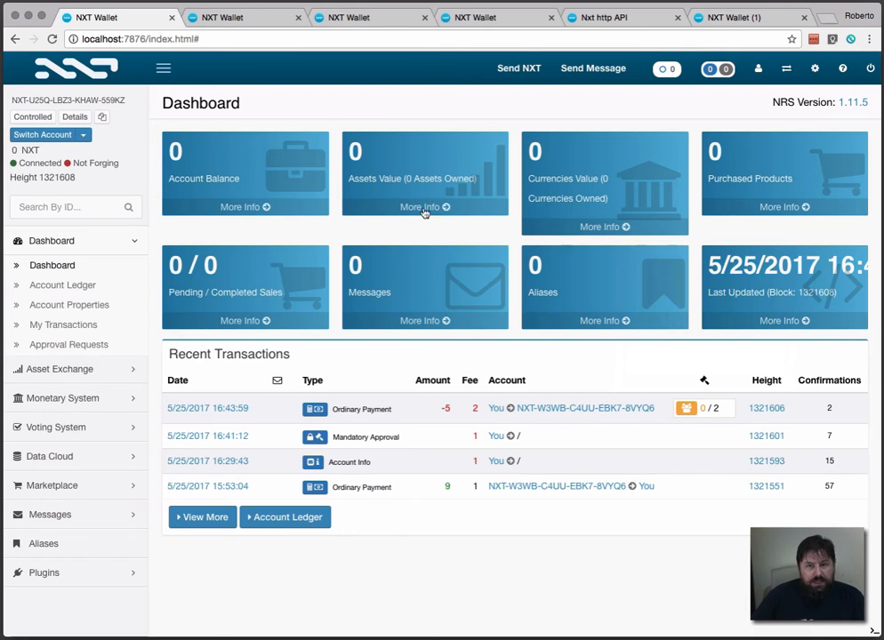
Step: Approve the pending 5 NXT payment of the Controlled account from the approval requests of SigAcc #1
click(255, 19)
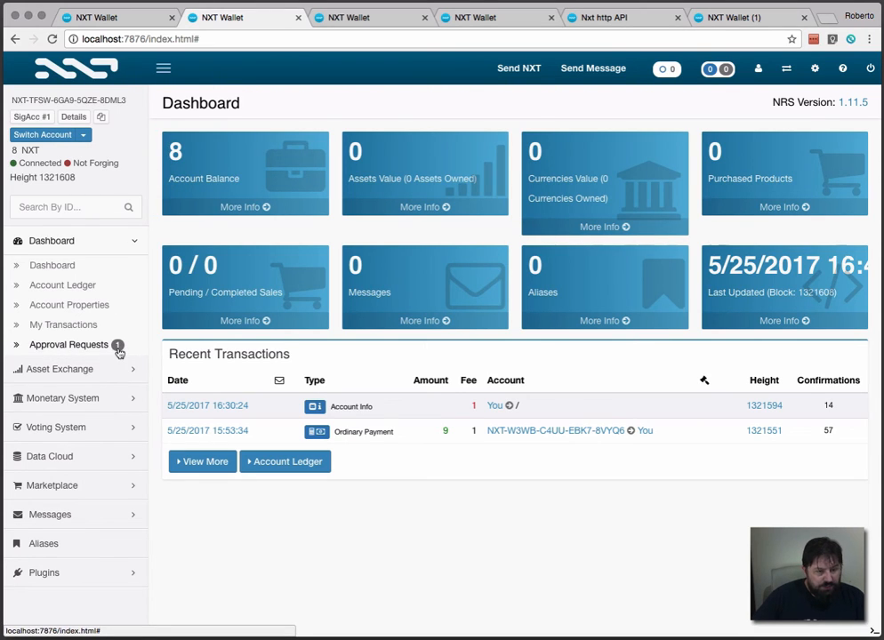
click(51, 344)
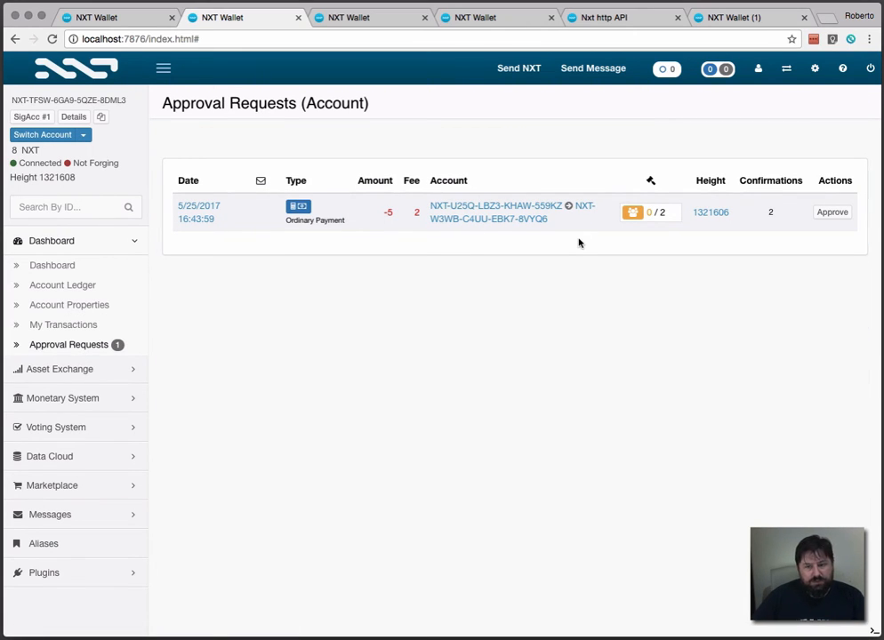
click(834, 214)
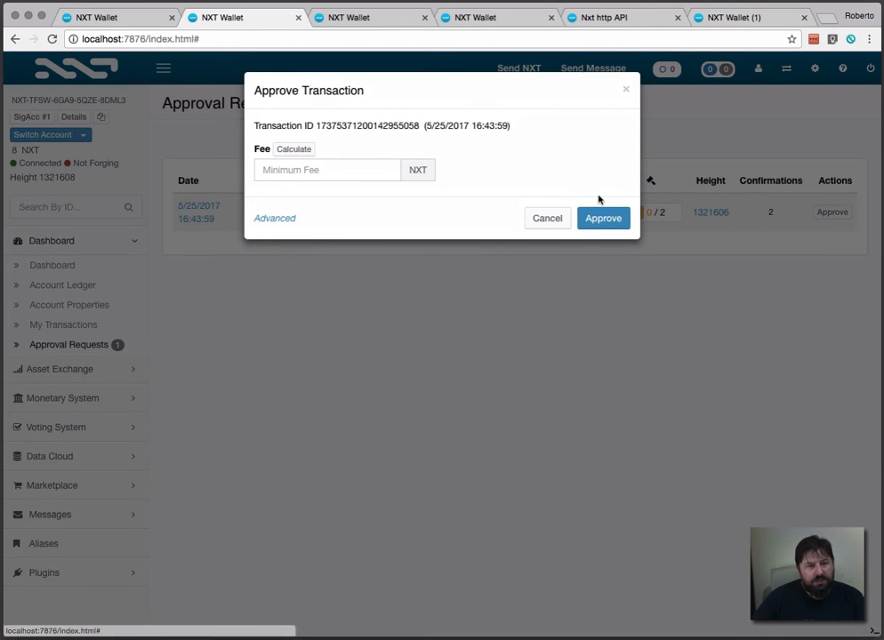
click(604, 218)
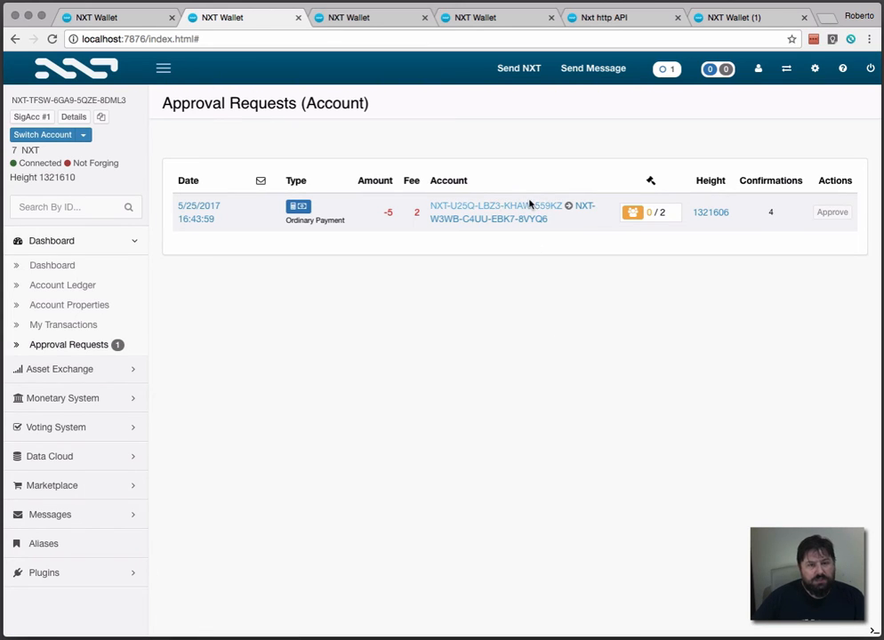
Step: Open the approval requests of SigAcc #2 and SigAcc #3, and check the incoming 5 NXT payment's approval status in the forging main wallet
click(380, 20)
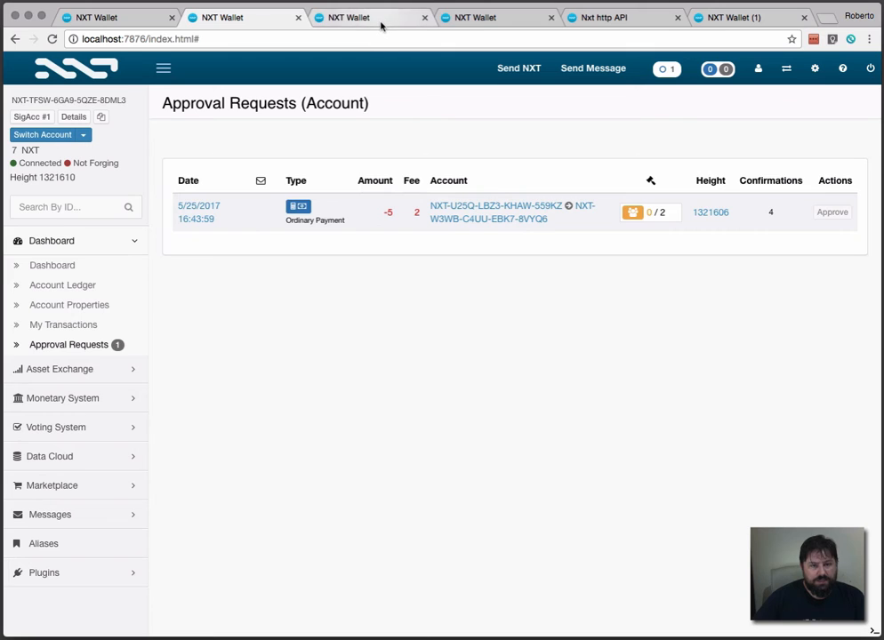
click(67, 347)
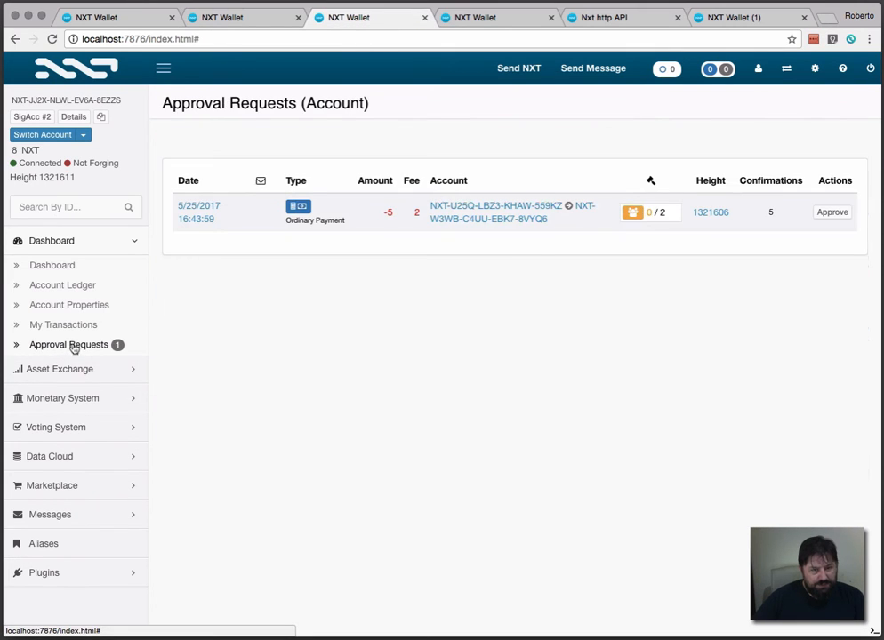
click(498, 17)
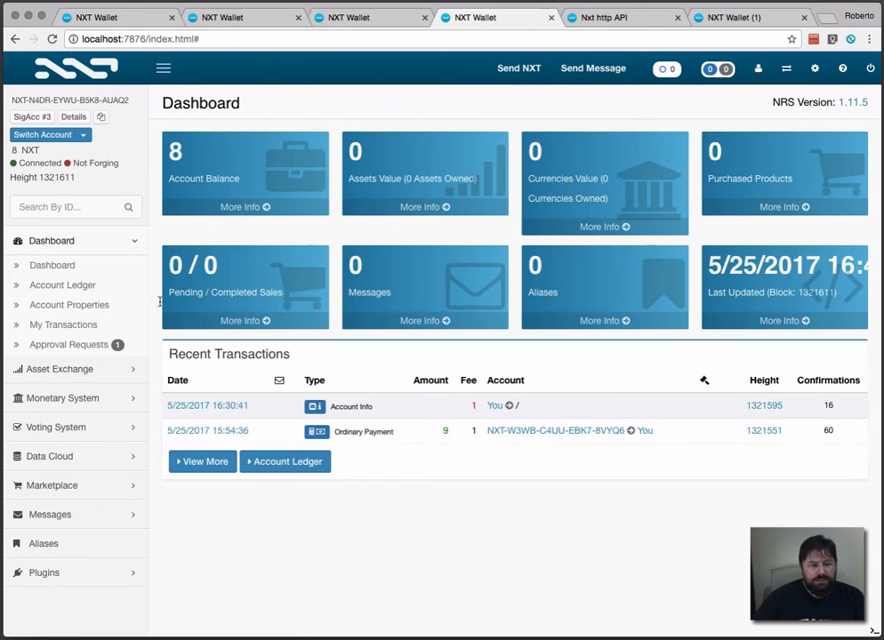
click(89, 346)
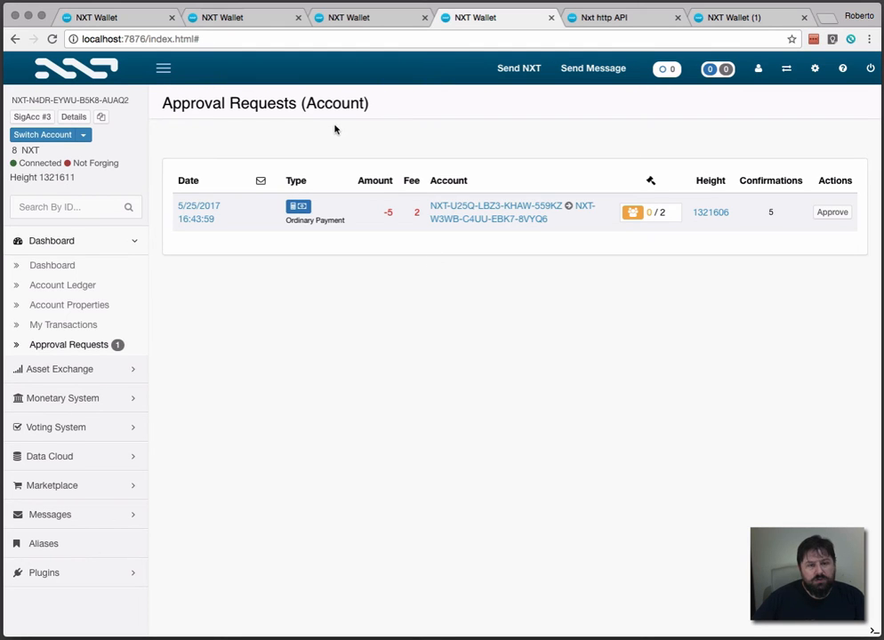
click(754, 24)
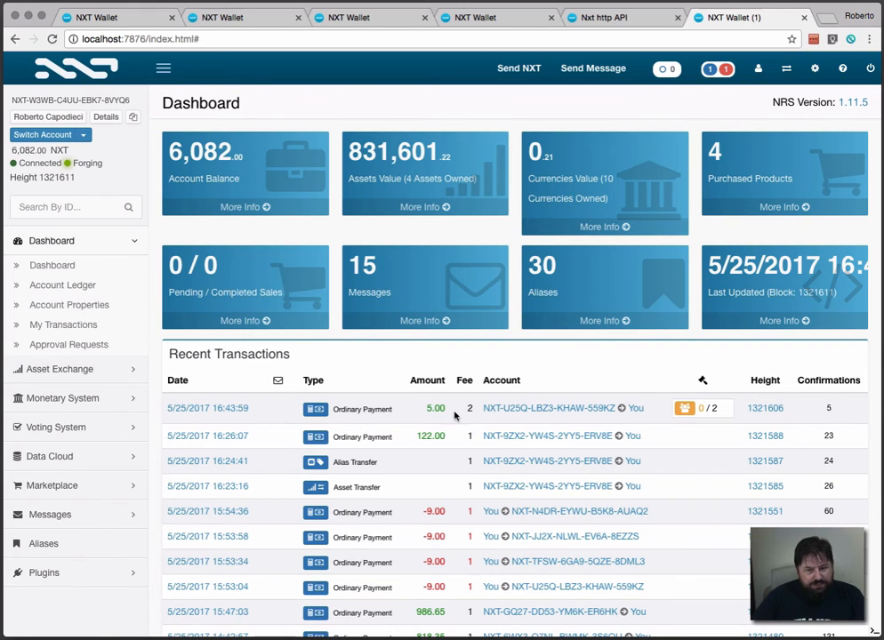
mouse_move(699, 407)
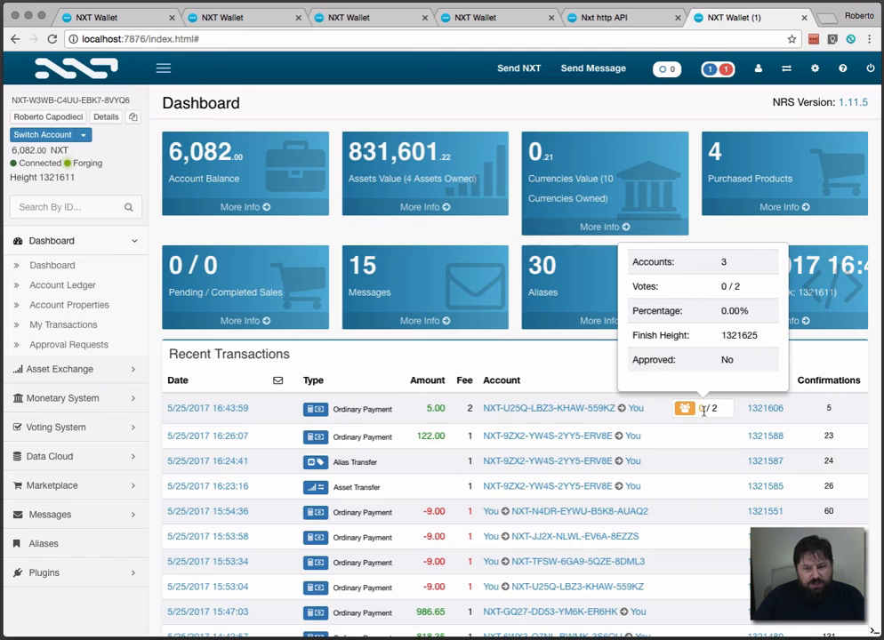
Step: Approve the pending 5 NXT payment with SigAcc #3 as the second signer
click(478, 17)
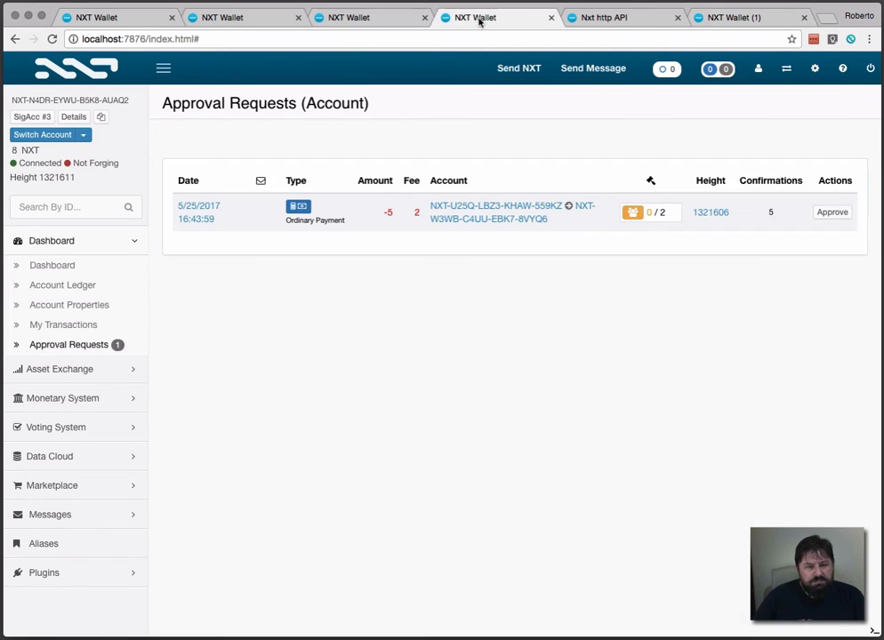
click(833, 213)
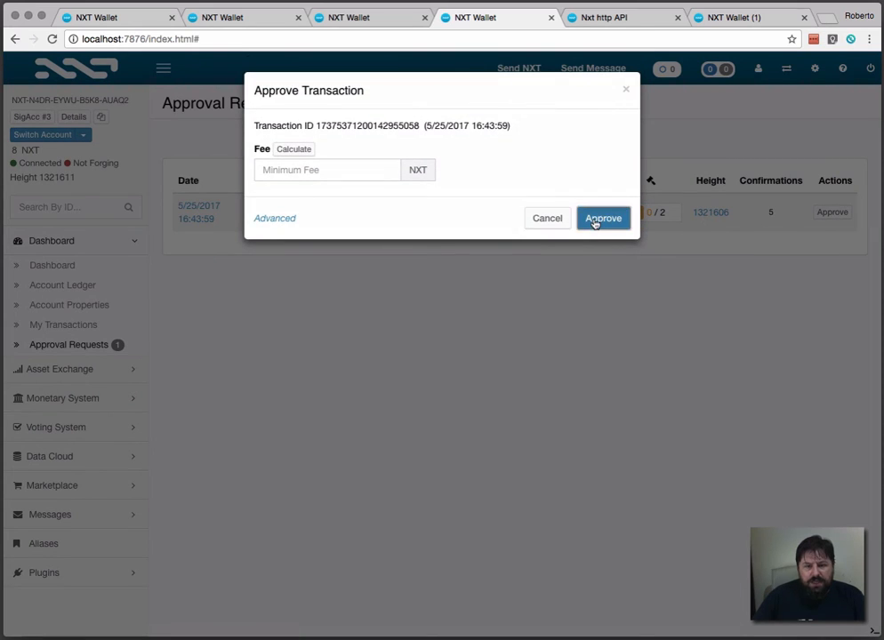
click(593, 219)
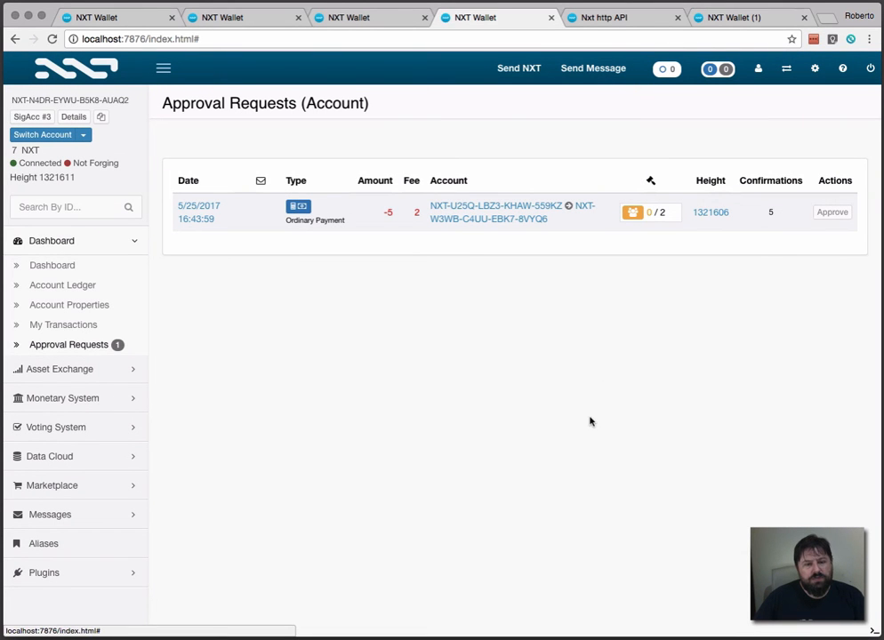
Step: Check the 5 NXT payment's approval status in the Controlled account and the forging main wallet
click(134, 24)
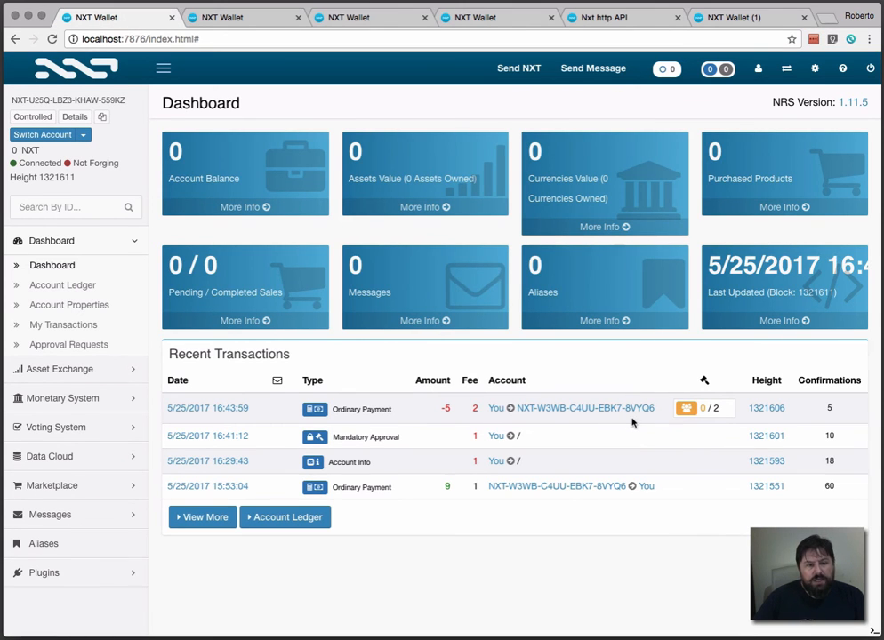
mouse_move(74, 187)
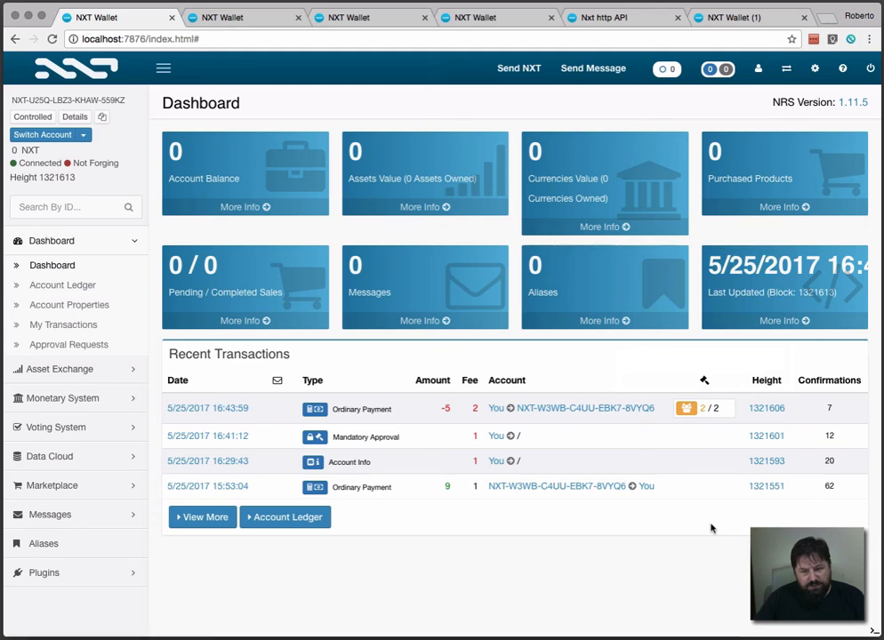
click(758, 19)
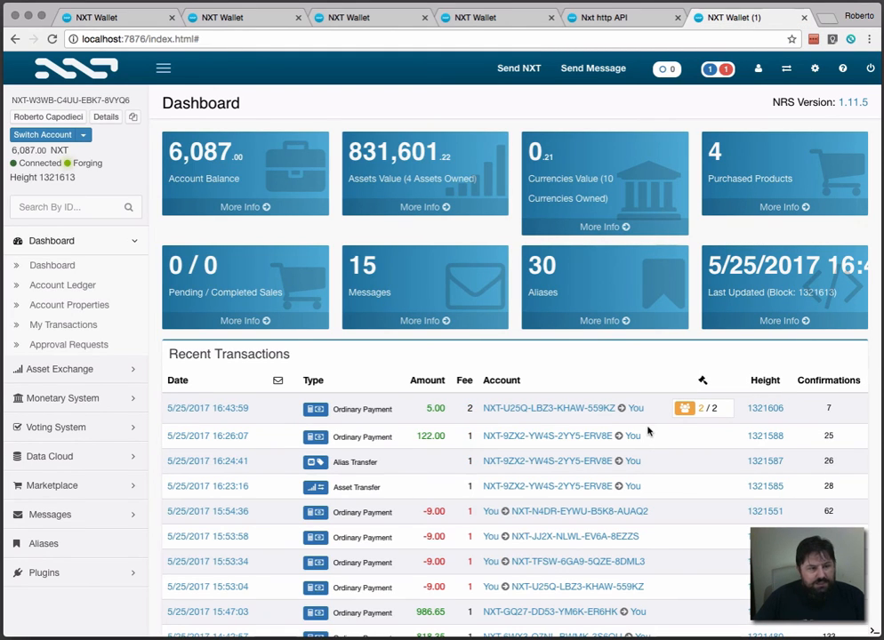
mouse_move(691, 415)
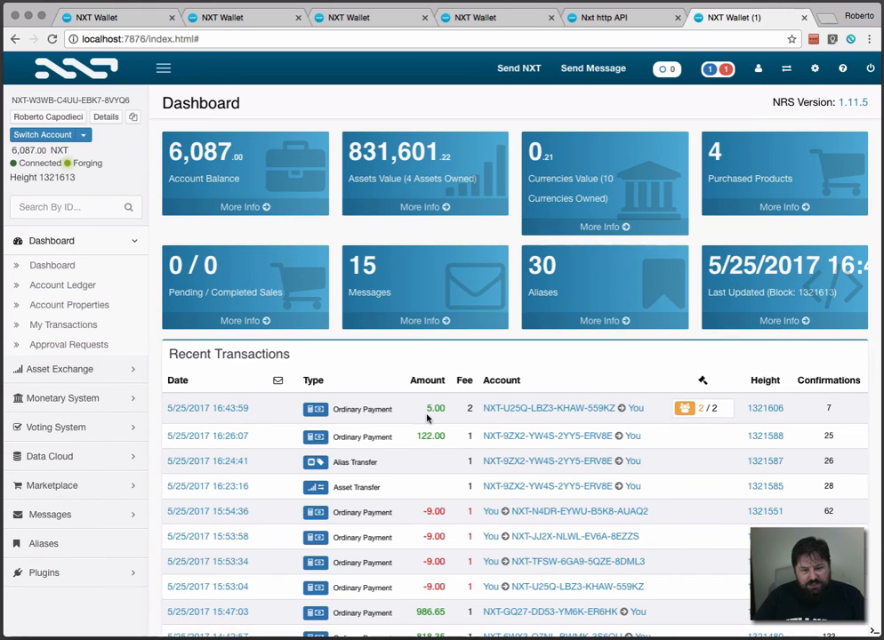
key(ctrl+Tab)
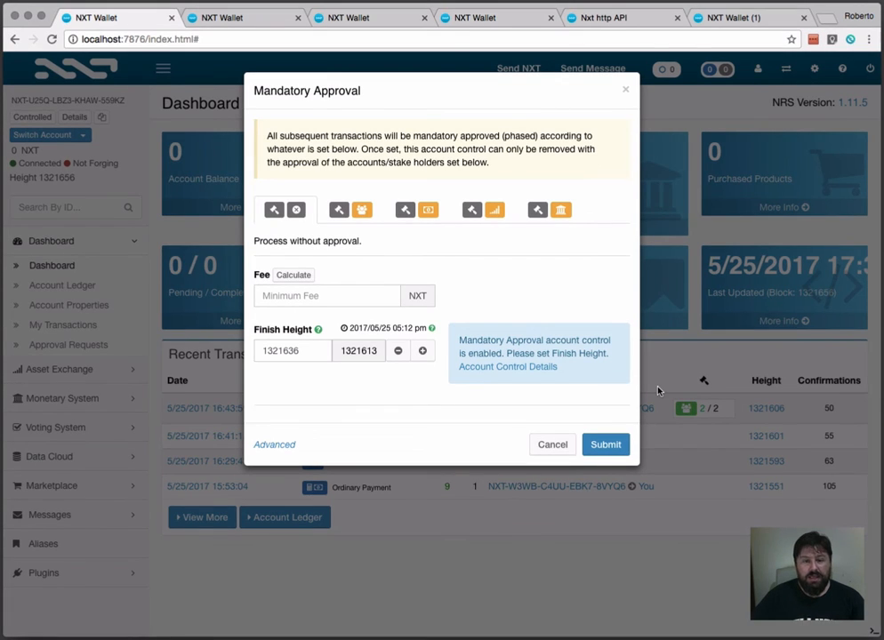
Step: Expand the setPhasingOnlyControl request on the Nxt http API Account Control page and examine its parameters
click(629, 18)
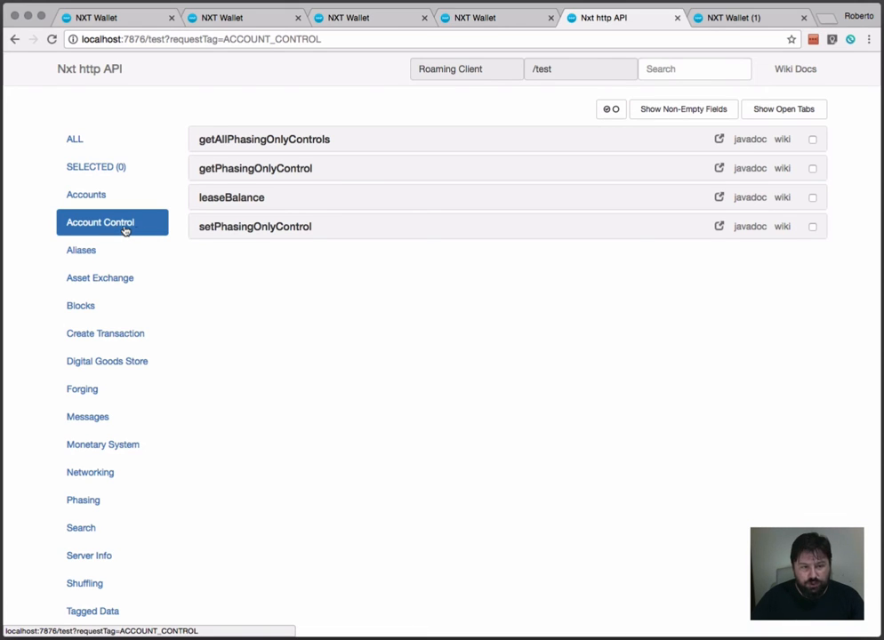
click(258, 229)
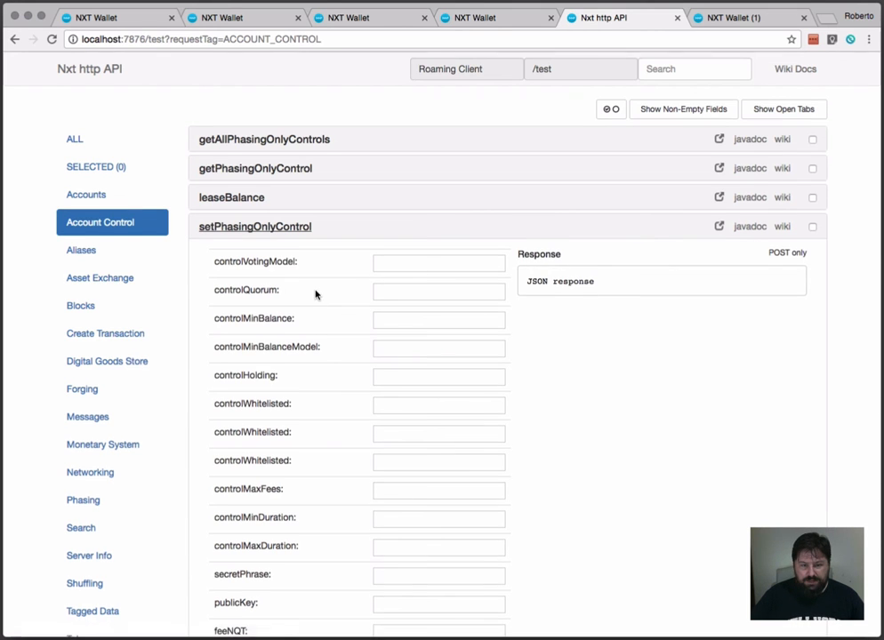
scroll(316, 292, down, 3)
scroll(316, 292, down, 8)
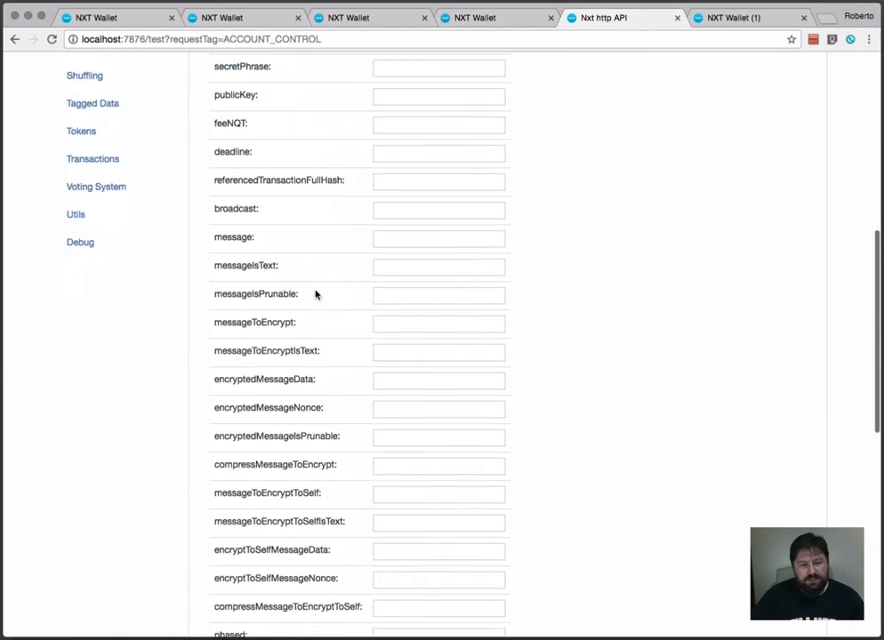
scroll(316, 293, up, 12)
scroll(315, 294, down, 1)
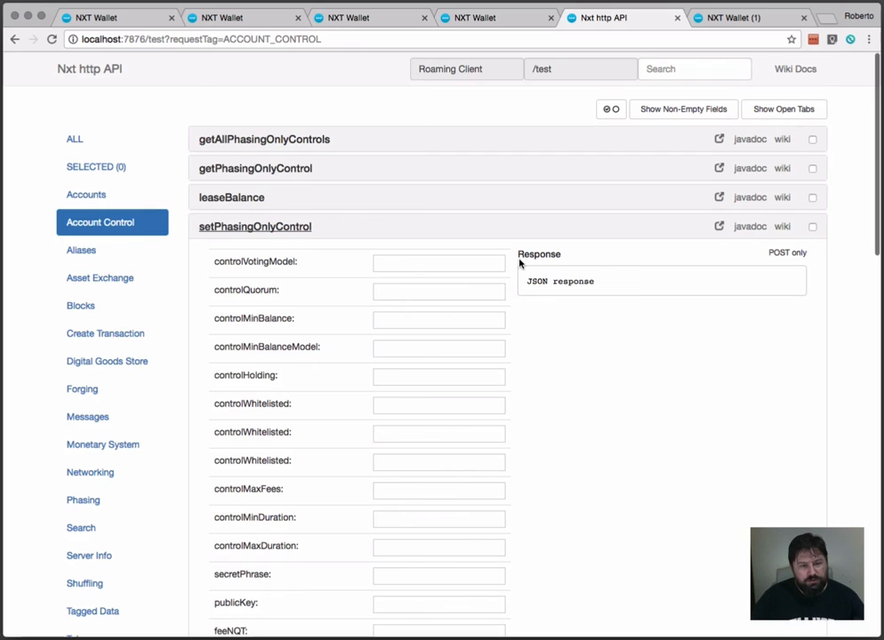